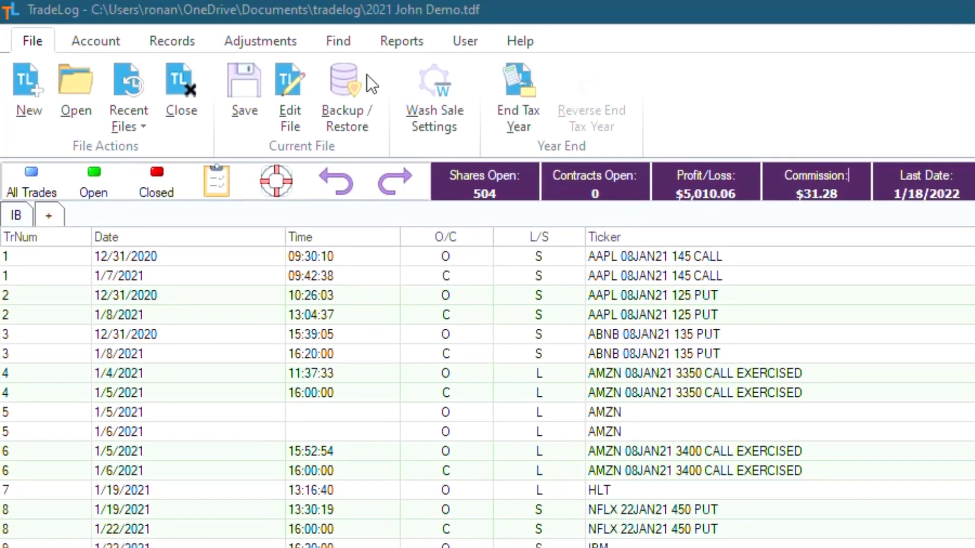
- Filter the trade list by ticker ABCD, leaving three records with $3,850 profit/loss
click(340, 41)
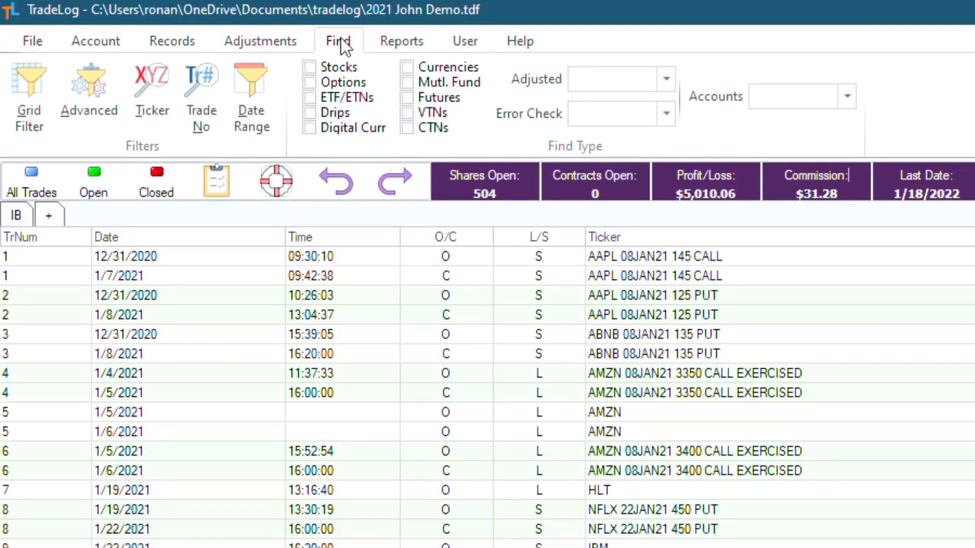
click(152, 91)
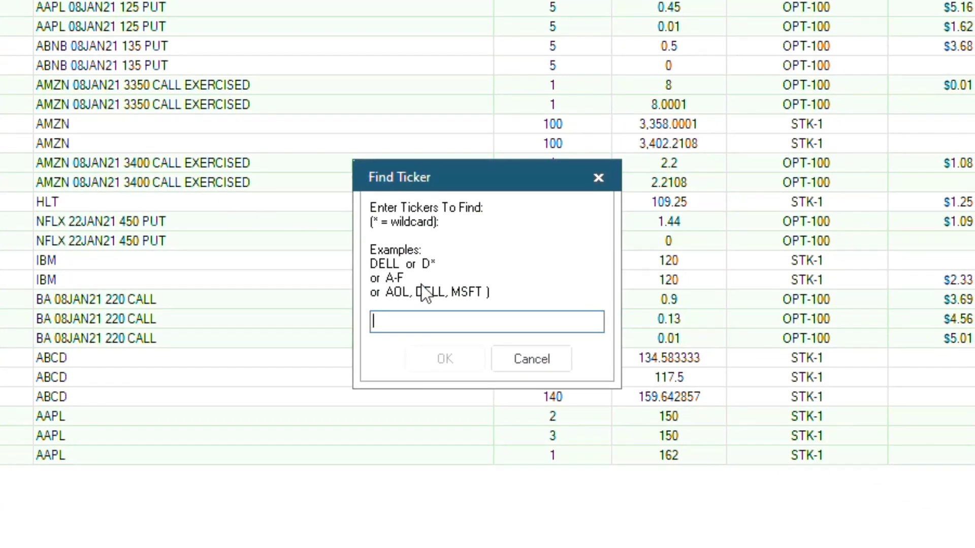
text(ABCDE)
key(BackSpace)
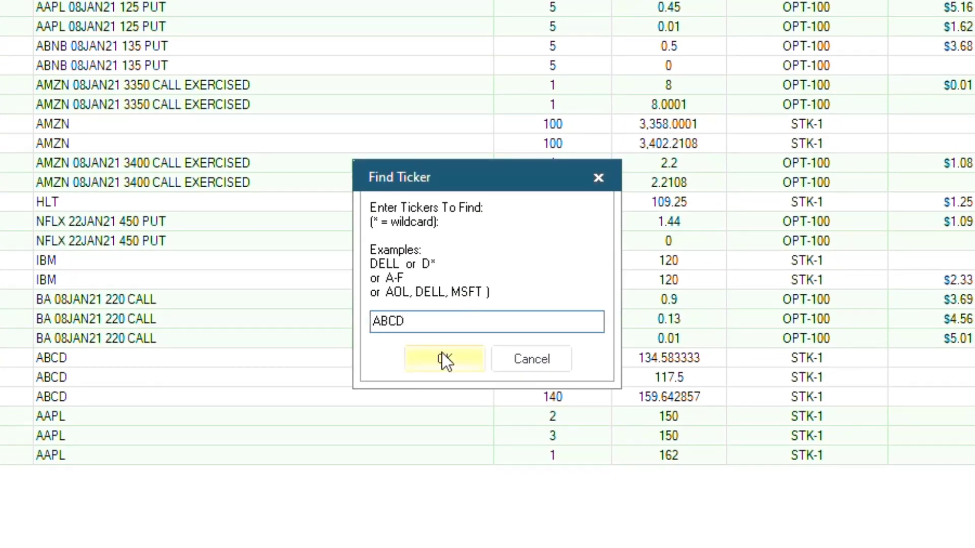
click(446, 359)
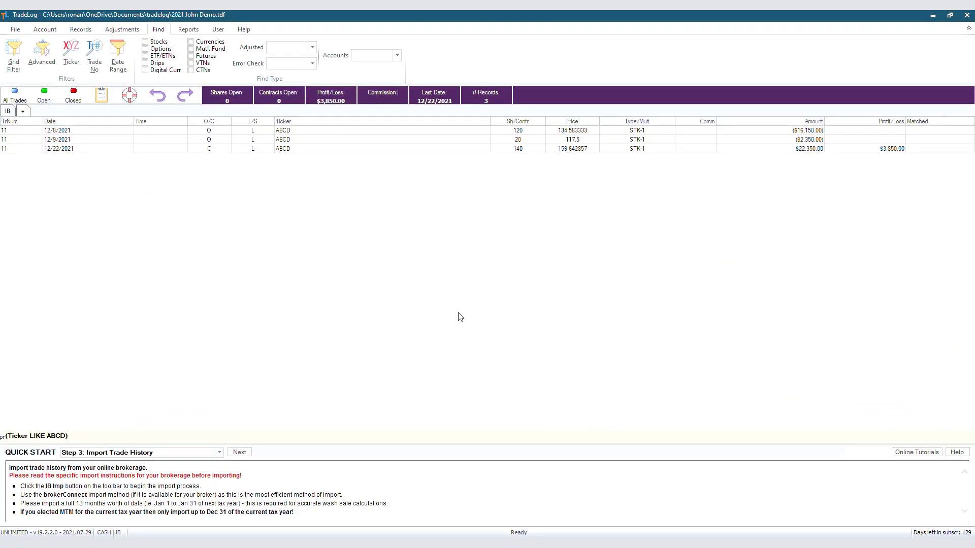
- Select the 12/8/2021 and 12/9/2021 ABCD buy trades (140 shares open) and show Adjustments
click(302, 132)
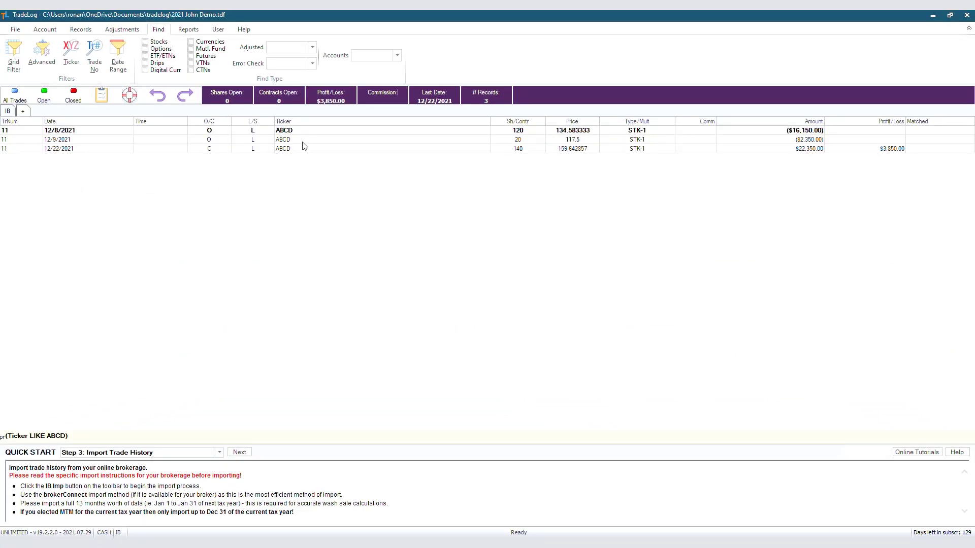
shift+click(303, 140)
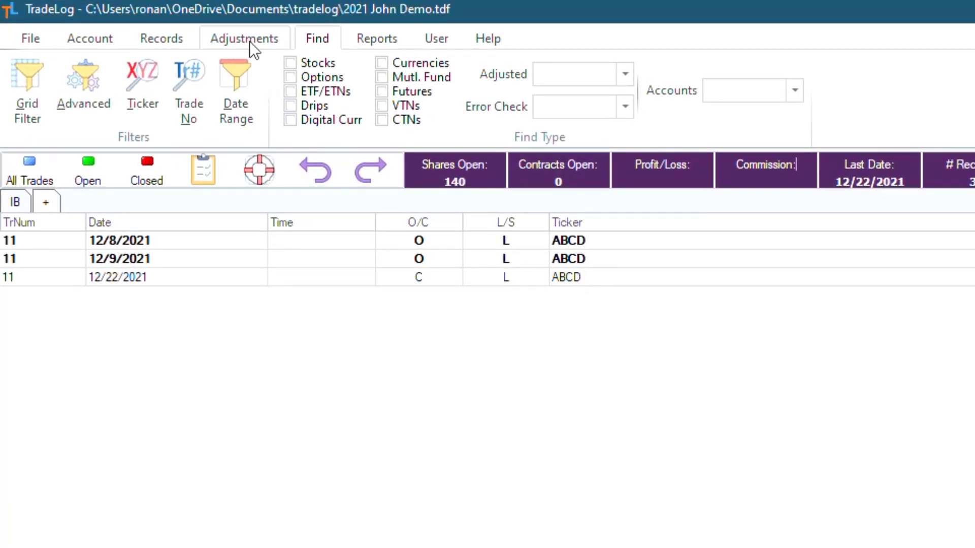
click(245, 39)
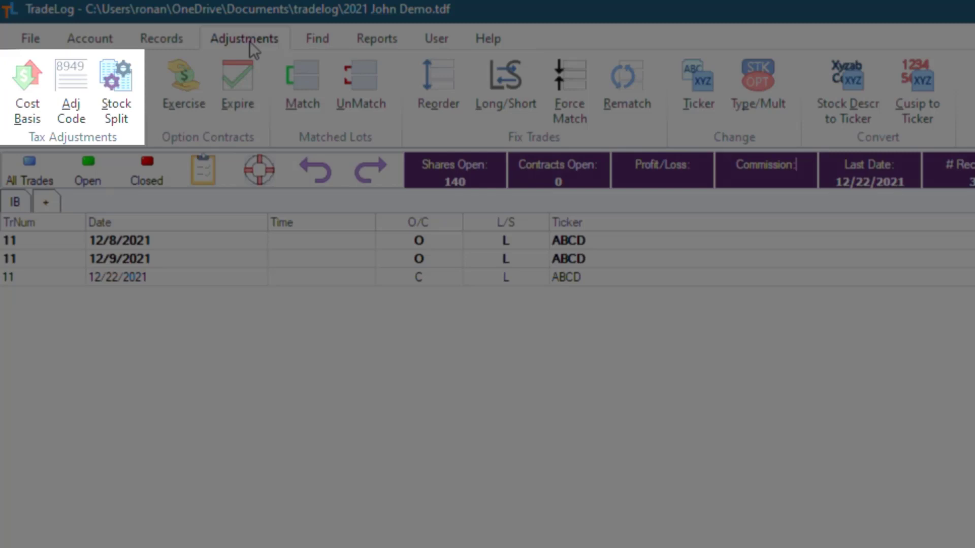
- Apply tax adjustment code (A) to both ABCD buys and save the 26 records
click(73, 90)
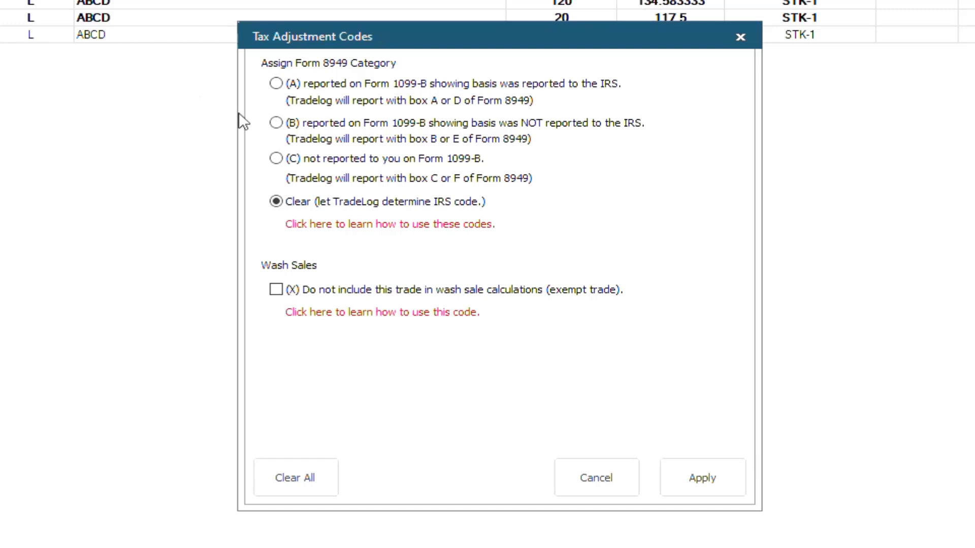
click(276, 84)
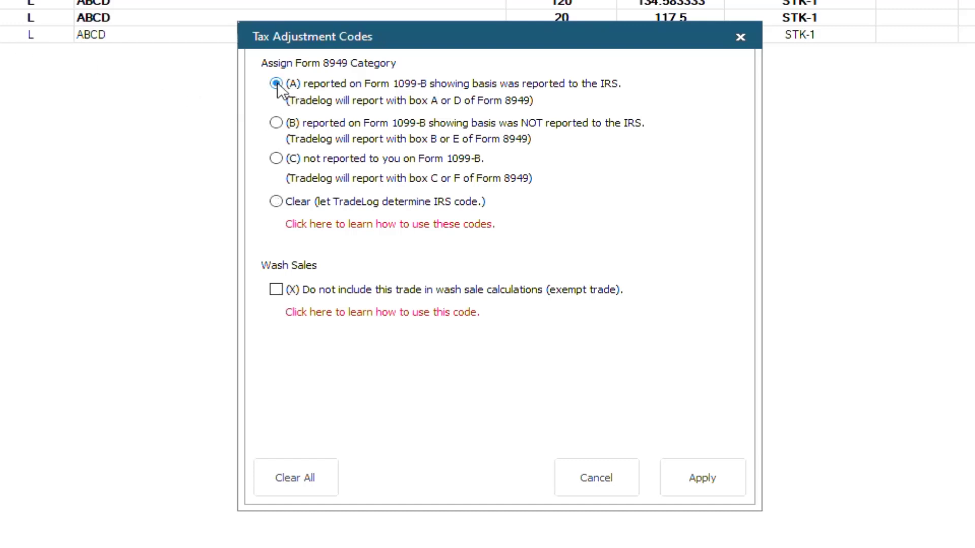
click(689, 477)
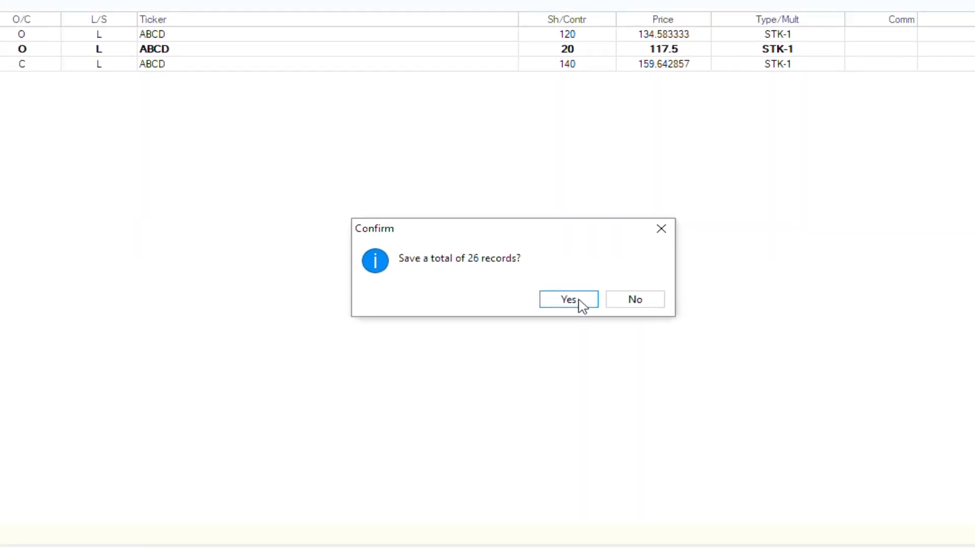
click(569, 300)
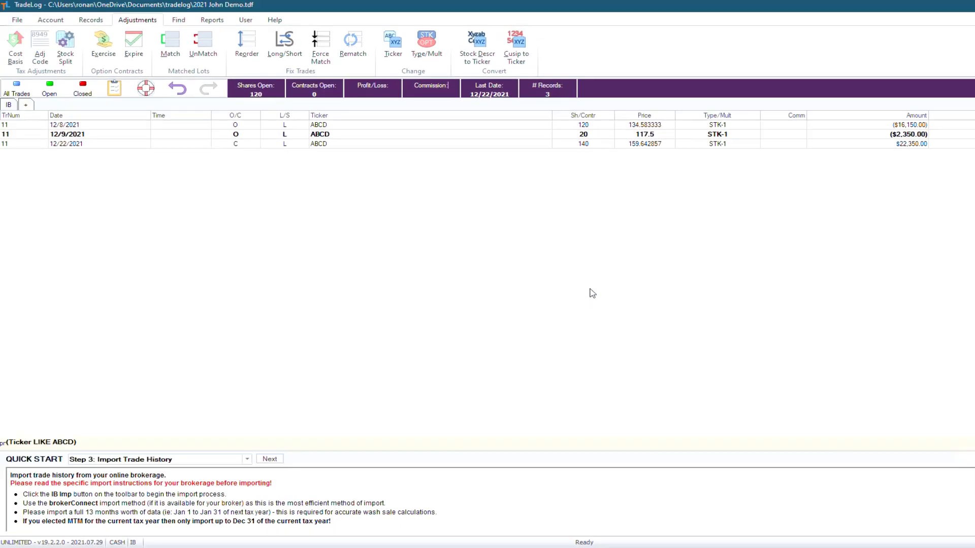